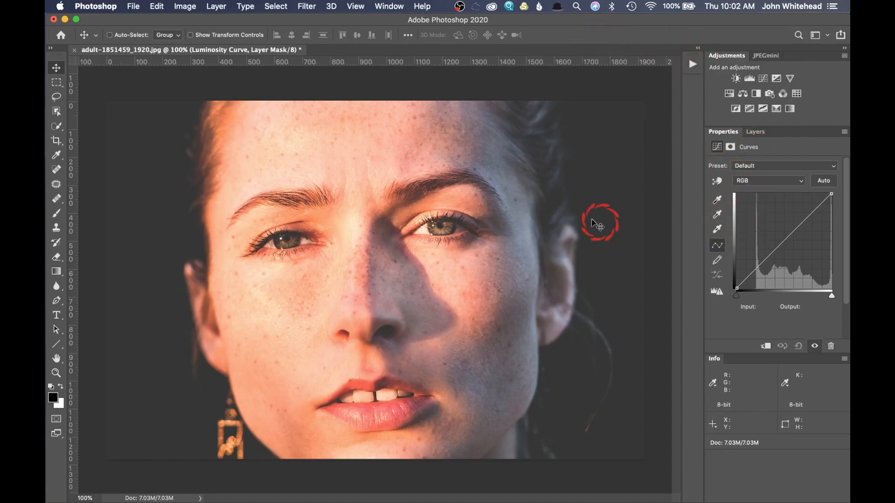
Add a Curves adjustment layer that darkens the portrait's midtones and set its blend mode to Luminosity
{"action": "left_click", "coordinate": [765, 84]}
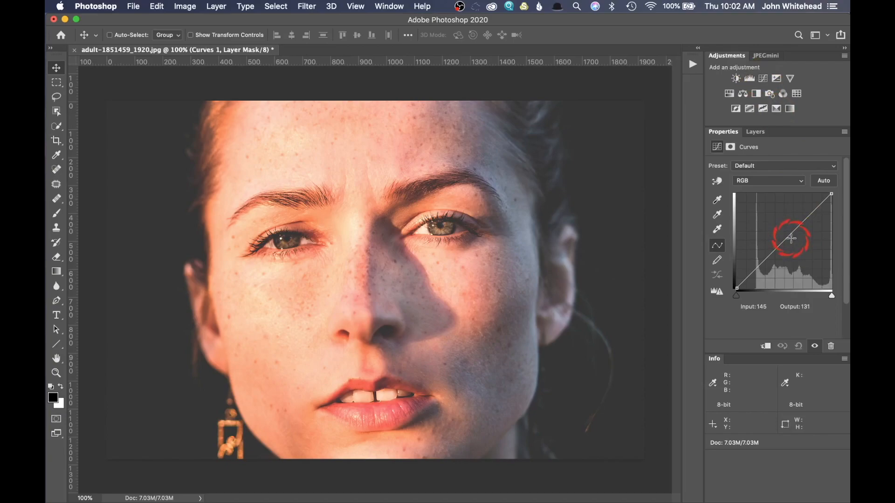
{"action": "left_click_drag", "start_coordinate": [791, 238], "coordinate": [794, 241]}
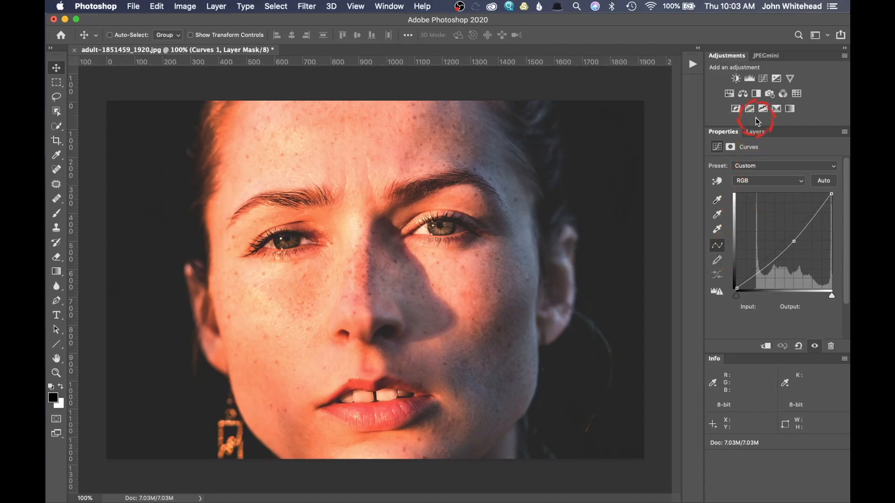
{"action": "left_click", "coordinate": [756, 133]}
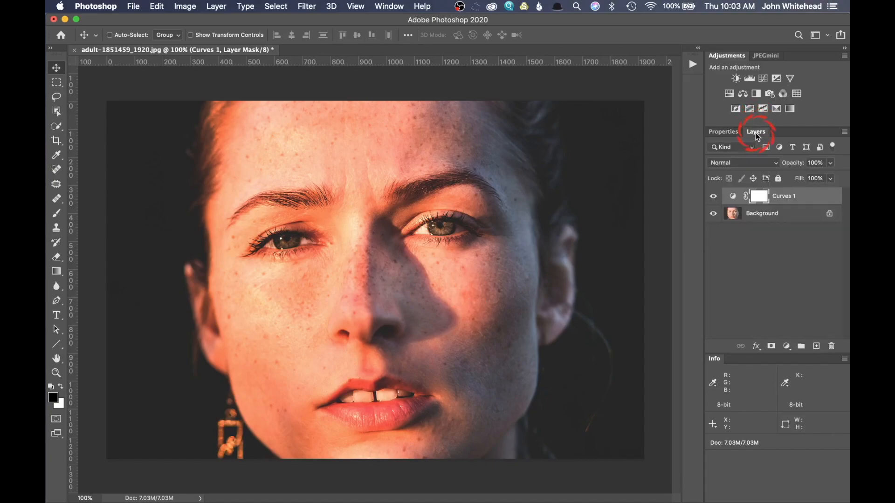
{"action": "left_click", "coordinate": [748, 164]}
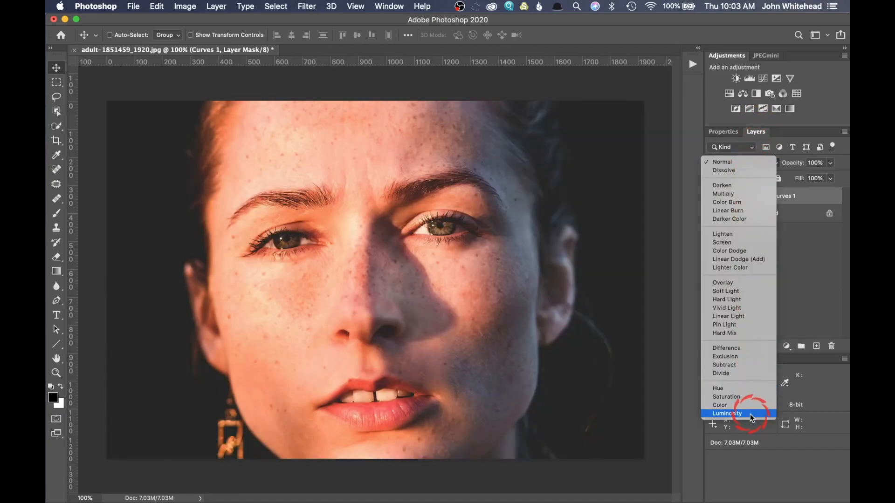
{"action": "left_click", "coordinate": [750, 413]}
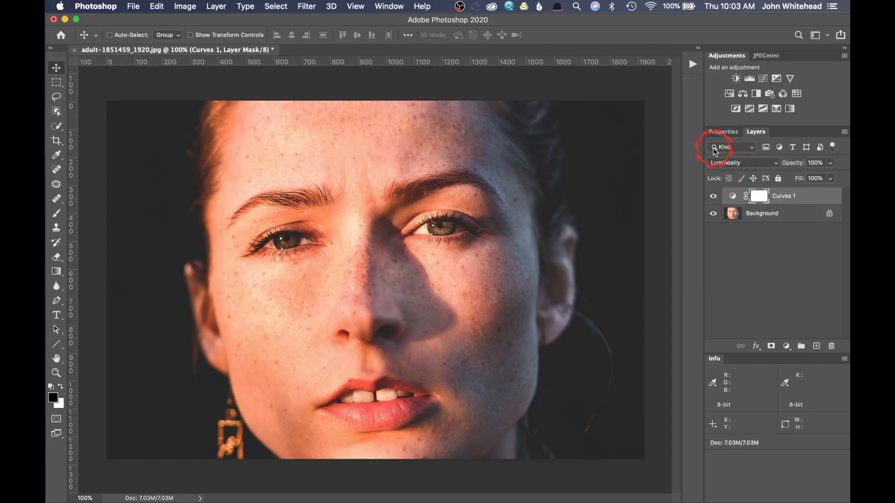
Switch the curves layer to Normal blending for comparison and return it to Luminosity
{"action": "left_click", "coordinate": [737, 165]}
{"action": "left_click", "coordinate": [728, 5]}
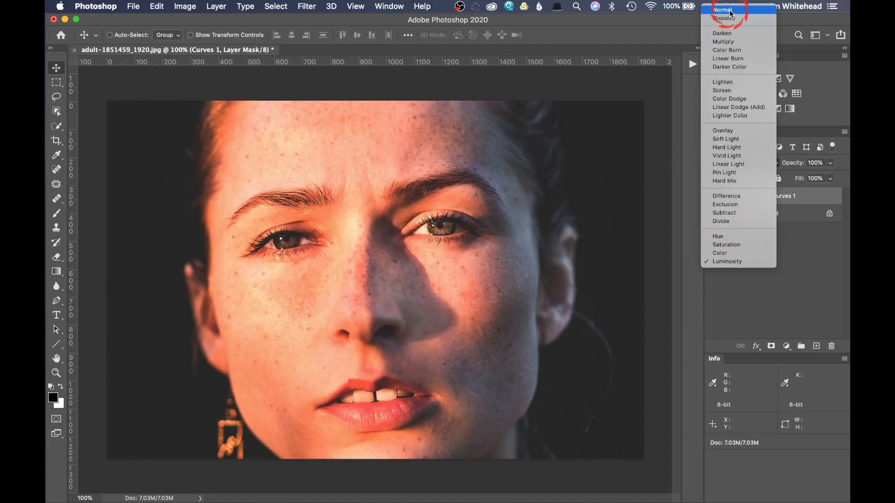
{"action": "left_click", "coordinate": [748, 196]}
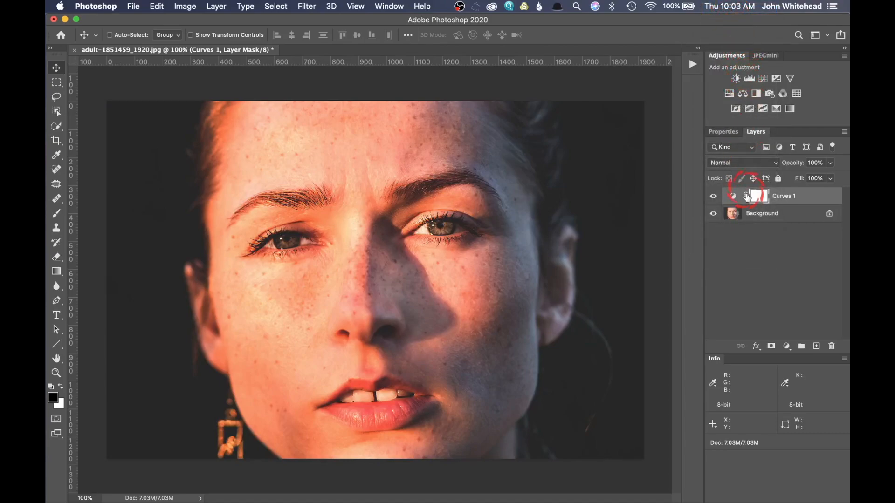
{"action": "left_click", "coordinate": [742, 164]}
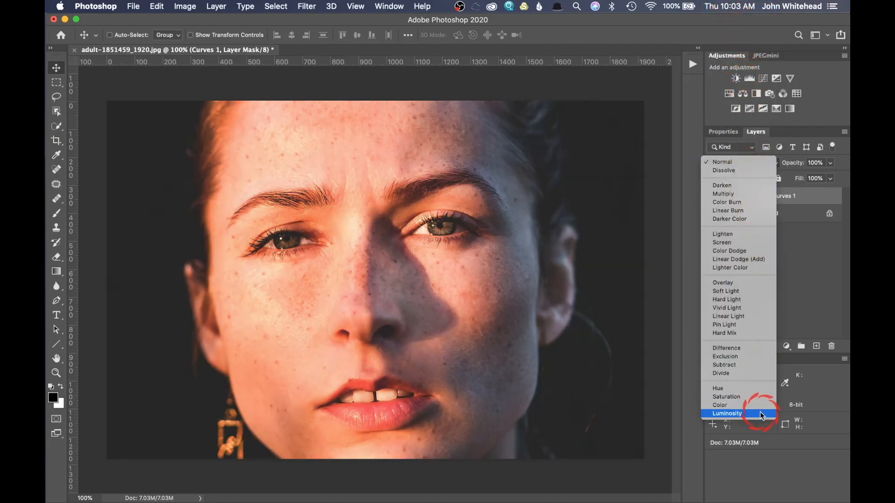
{"action": "left_click", "coordinate": [760, 413]}
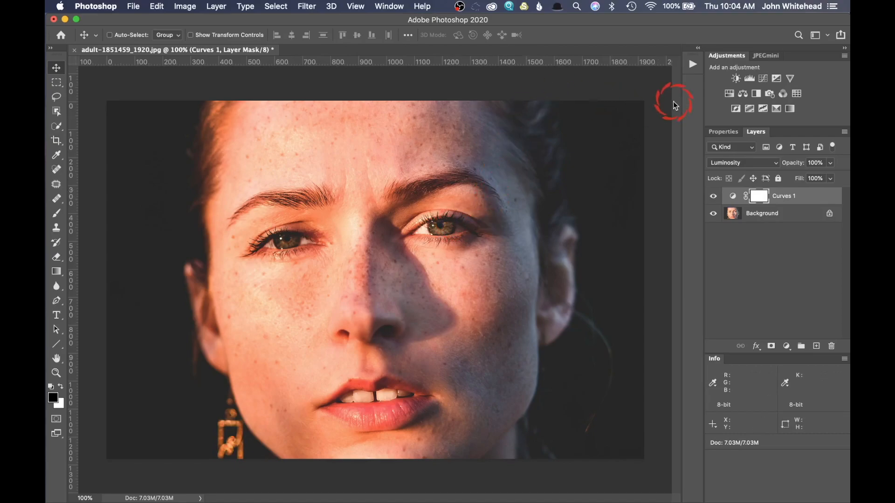
Add a Hue/Saturation adjustment layer and reduce the saturation of the Reds
{"action": "left_click", "coordinate": [732, 94]}
{"action": "left_click", "coordinate": [751, 181]}
{"action": "left_click", "coordinate": [752, 188]}
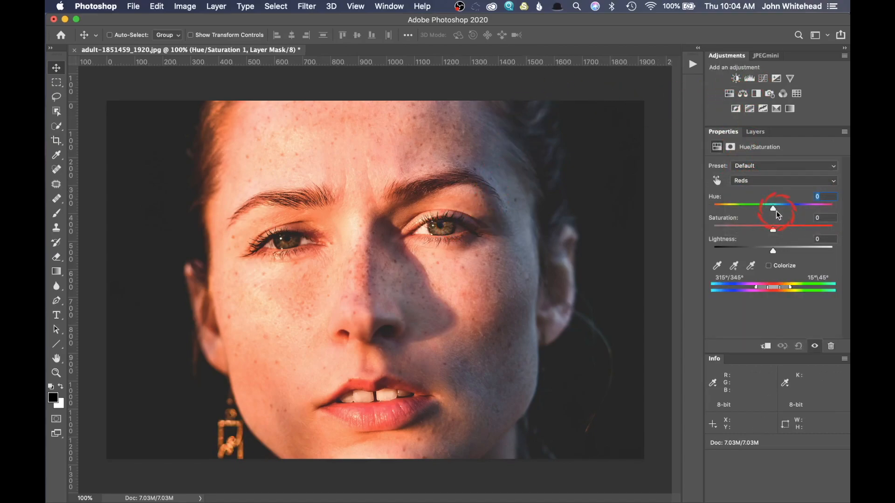
{"action": "left_click_drag", "start_coordinate": [773, 228], "coordinate": [760, 229]}
Delete the Hue/Saturation and Curves adjustment layers, leaving only the Background layer
{"action": "left_click", "coordinate": [755, 132]}
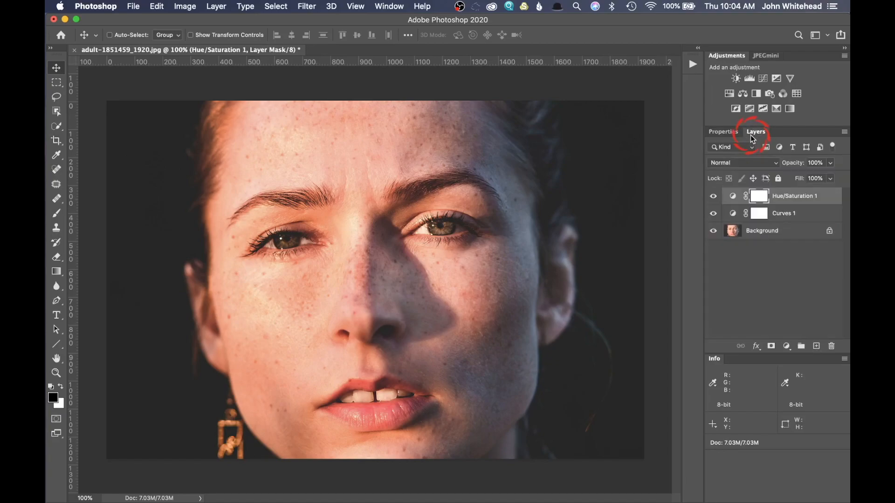
{"action": "left_click", "coordinate": [781, 215], "text": "shift"}
{"action": "left_click", "coordinate": [832, 348]}
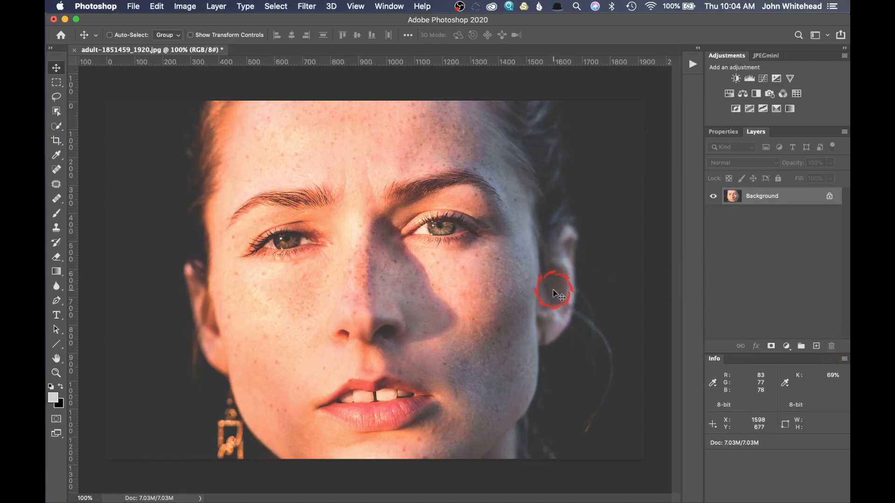
Show the recorded actions and turn off Button Mode
{"action": "left_click", "coordinate": [695, 60]}
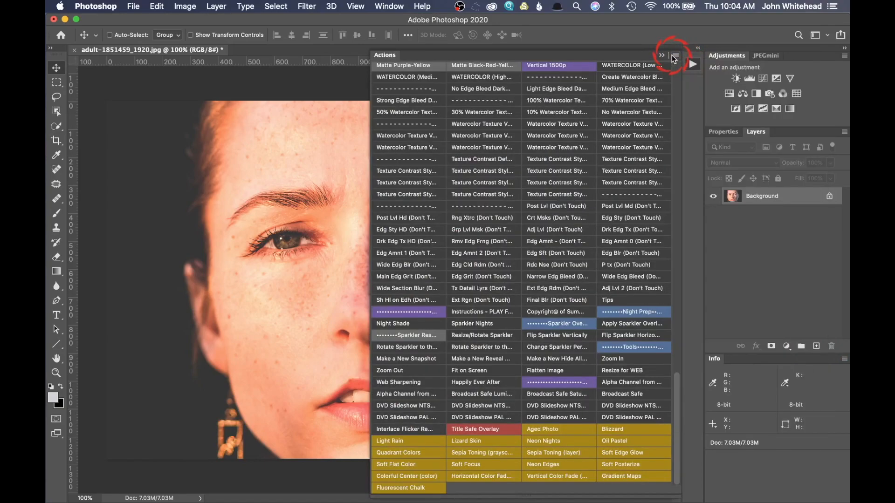
{"action": "left_click", "coordinate": [674, 58]}
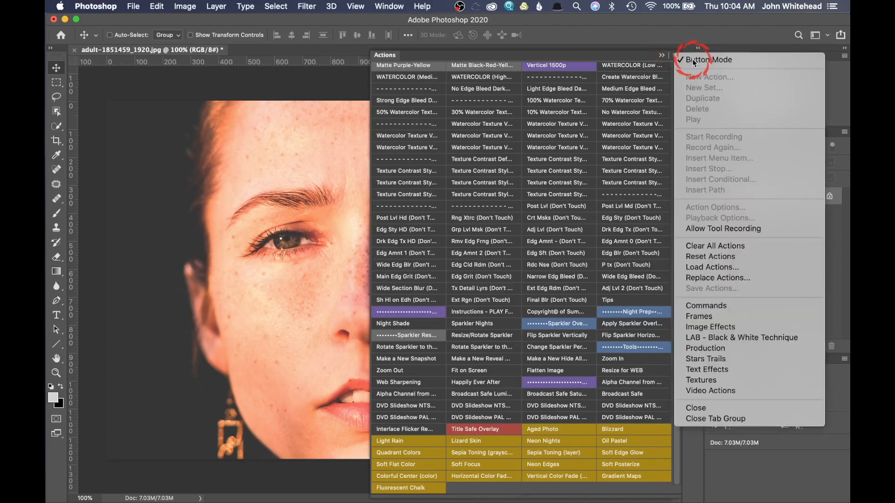
{"action": "left_click", "coordinate": [692, 60]}
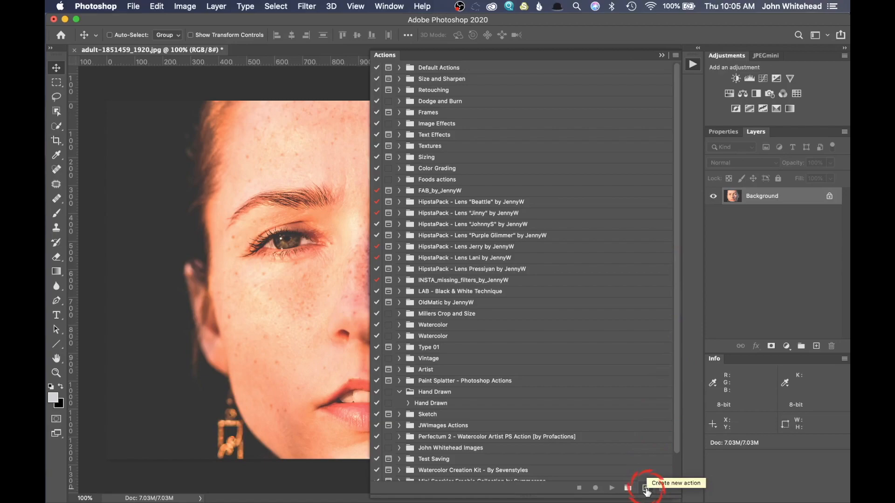
Set up a new action named Luminosity Curve TEST in the Image Effects set
{"action": "left_click", "coordinate": [676, 55]}
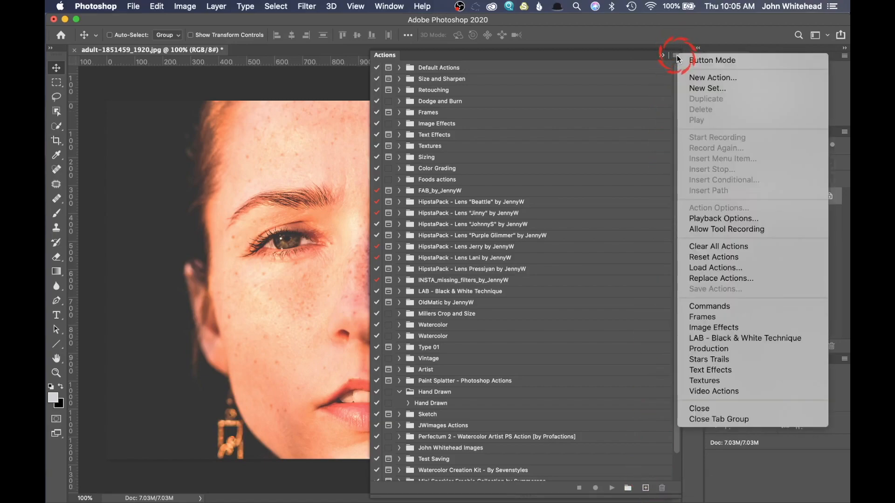
{"action": "left_click", "coordinate": [707, 78]}
{"action": "left_click", "coordinate": [439, 250]}
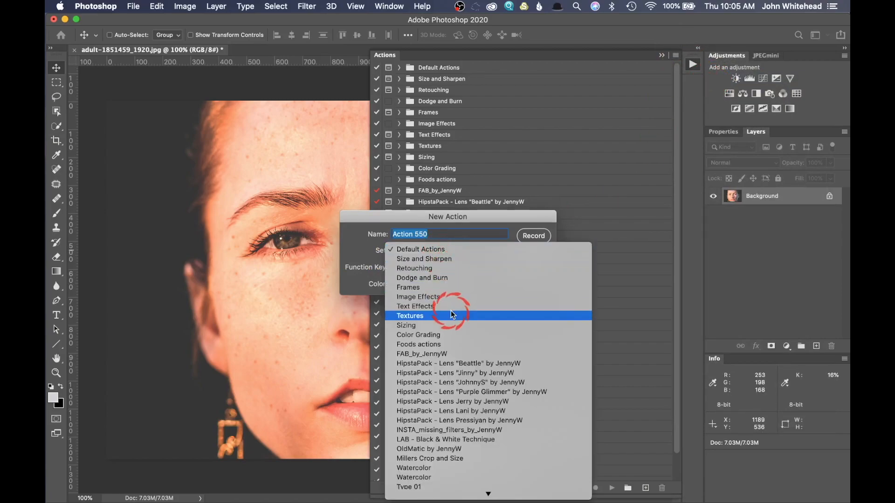
{"action": "left_click", "coordinate": [452, 297]}
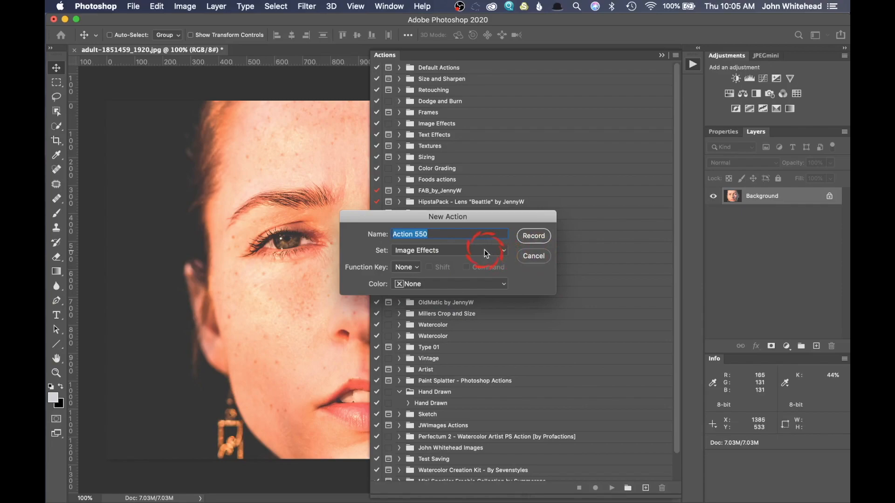
{"action": "key", "text": "BackSpace"}
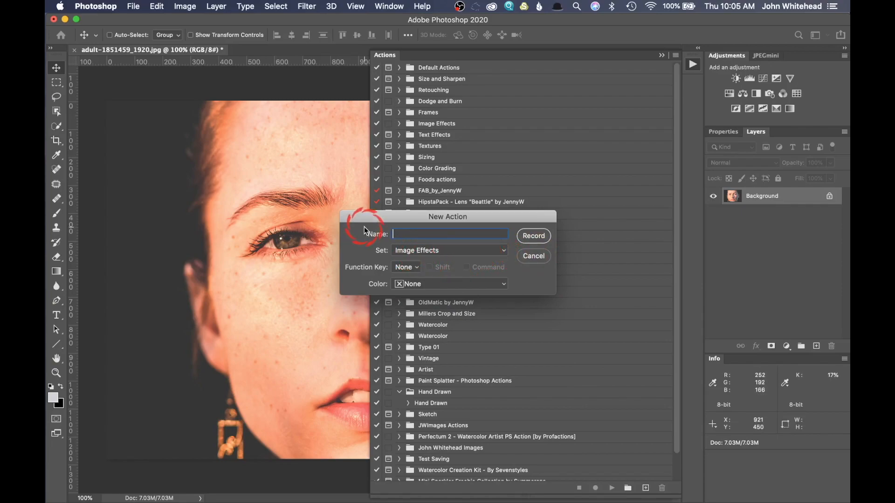
{"action": "type", "text": "Luminosity Curve TEST"}
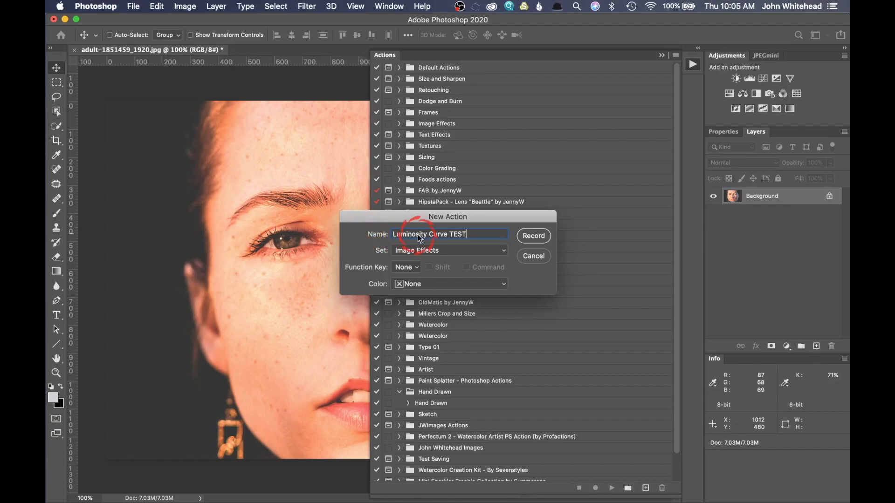
Keep the action's function key at None, assign it the colour red and start recording
{"action": "left_click", "coordinate": [404, 267]}
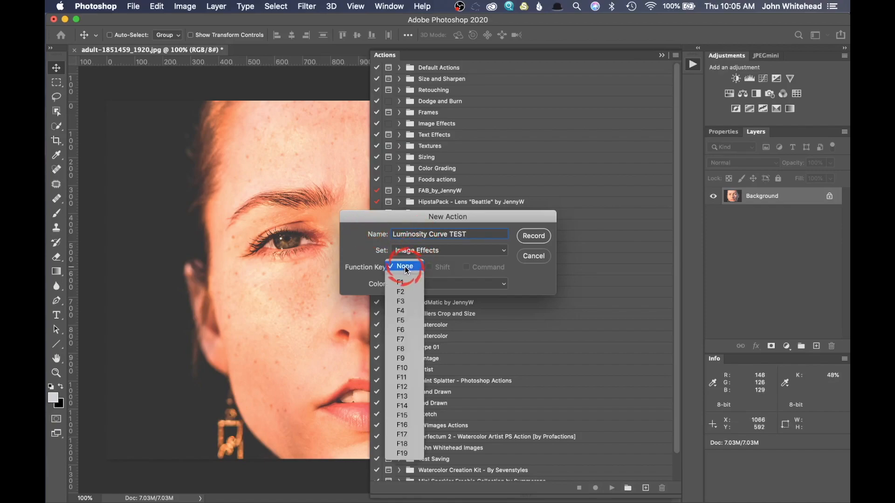
{"action": "left_click", "coordinate": [404, 266]}
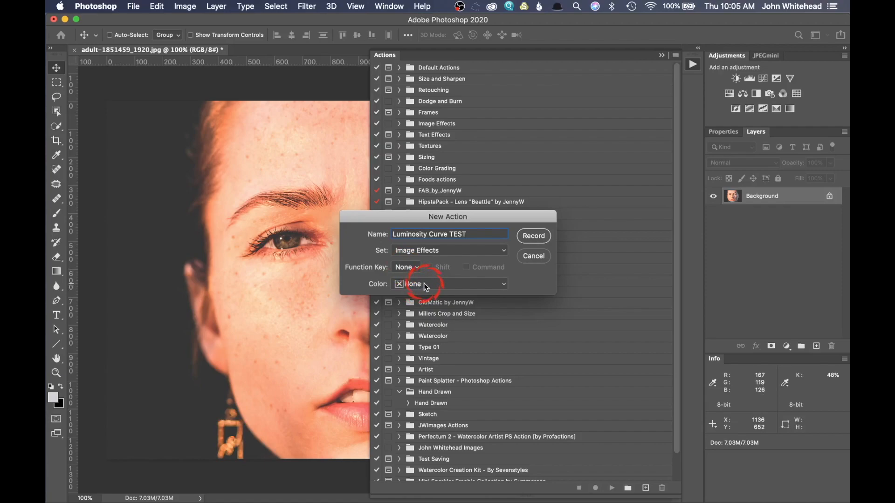
{"action": "left_click", "coordinate": [425, 285]}
{"action": "left_click", "coordinate": [415, 299]}
{"action": "left_click", "coordinate": [533, 235]}
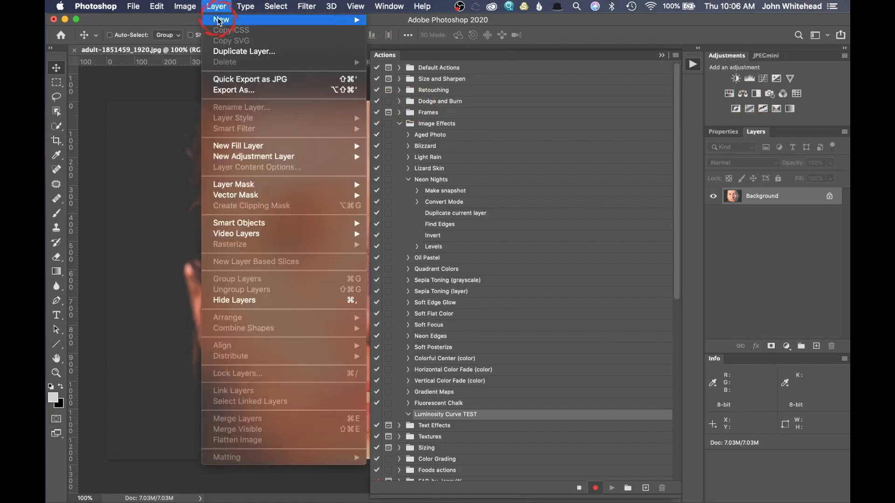
Start a new Curves adjustment layer and name it Luminosity Curve
{"action": "left_click", "coordinate": [236, 150]}
{"action": "mouse_move", "coordinate": [237, 157]}
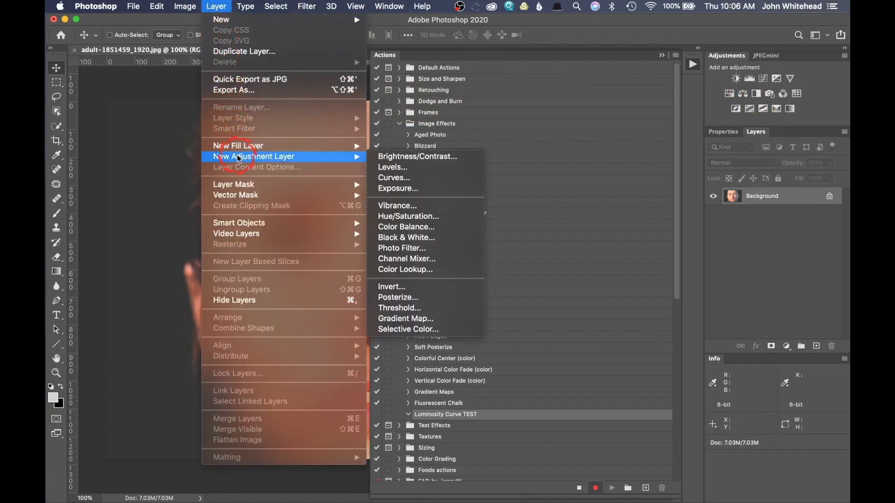
{"action": "left_click", "coordinate": [396, 168]}
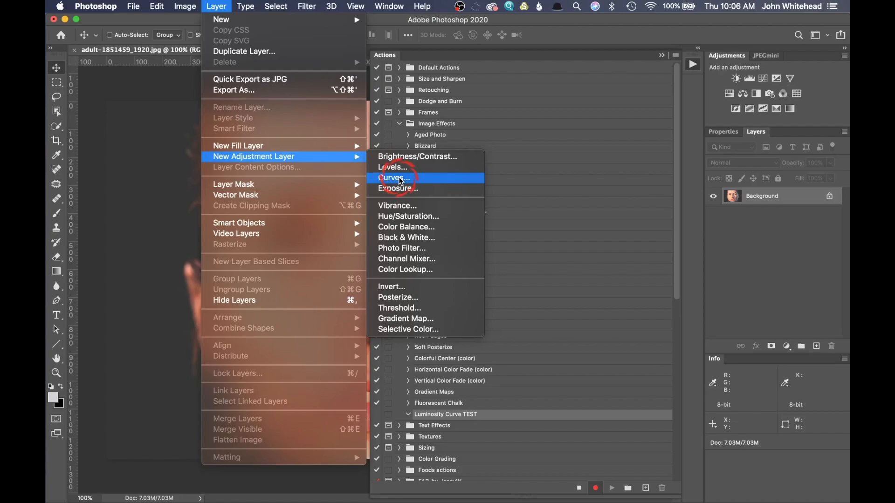
{"action": "left_click", "coordinate": [399, 179]}
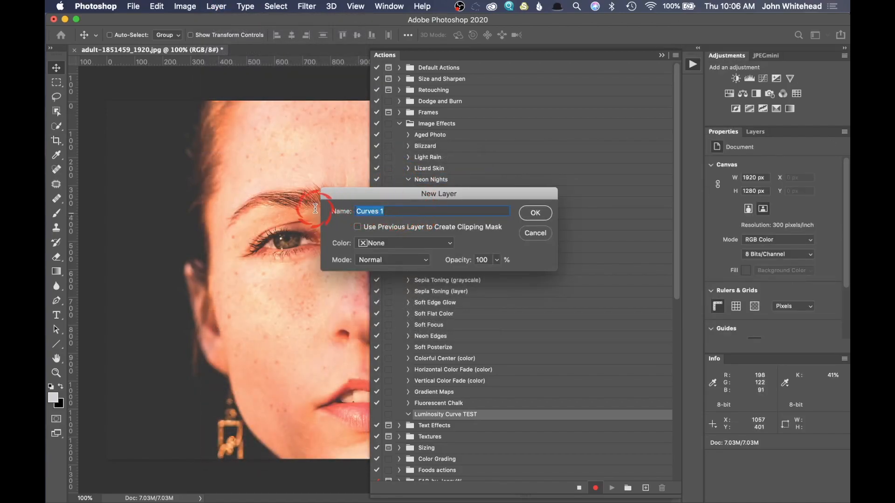
{"action": "type", "text": "Lumin"}
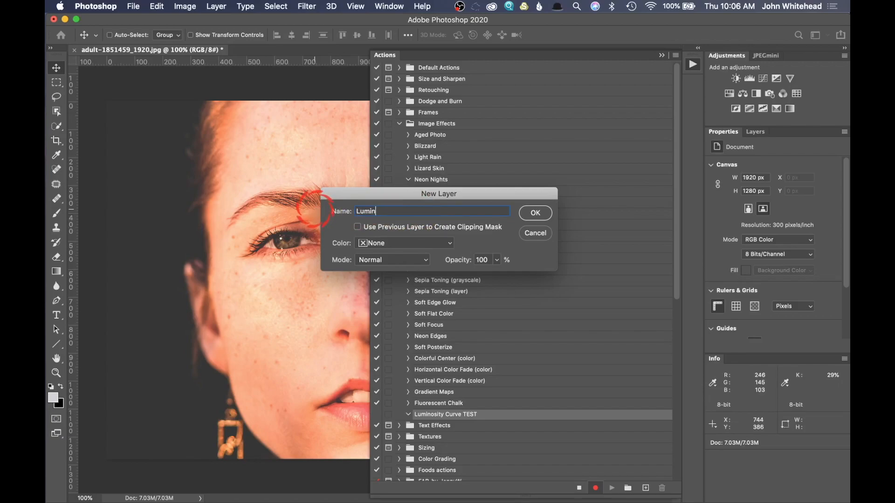
{"action": "type", "text": "osity Curve"}
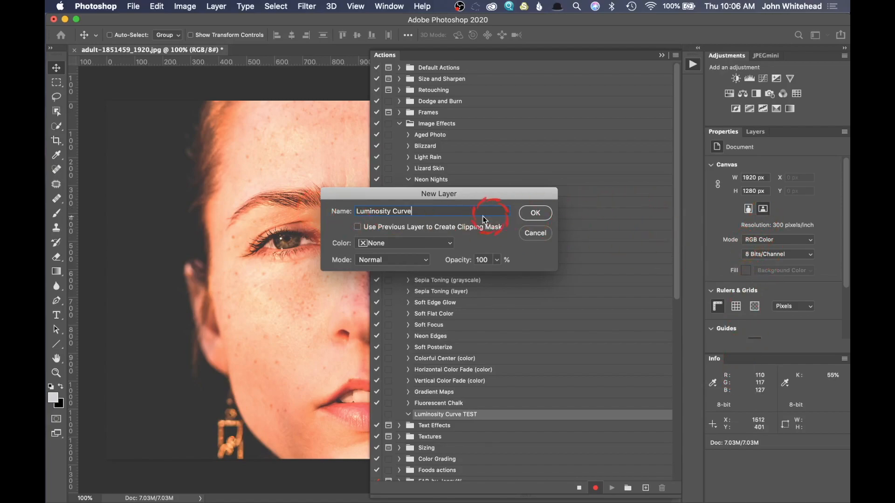
Create the curves layer with its mode set to Luminosity and stop recording the action
{"action": "left_click", "coordinate": [430, 246]}
{"action": "left_click", "coordinate": [429, 246]}
{"action": "left_click", "coordinate": [398, 261]}
{"action": "mouse_move", "coordinate": [407, 495]}
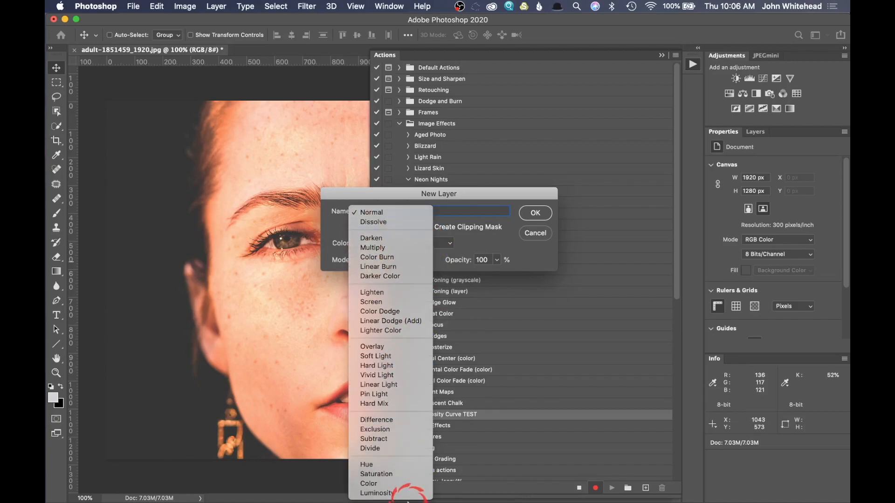
{"action": "left_click", "coordinate": [396, 493]}
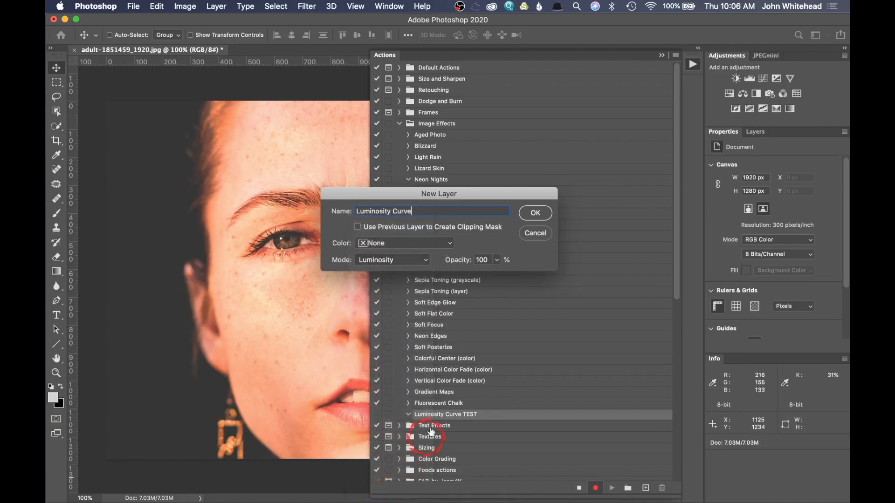
{"action": "left_click", "coordinate": [535, 213]}
{"action": "left_click", "coordinate": [579, 488]}
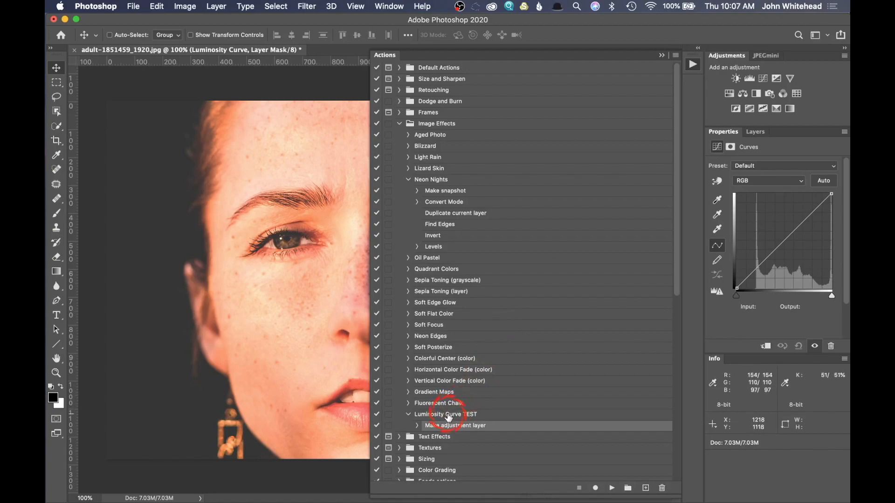
Turn Button Mode back on for the actions and locate the Luminosity Curve TEST action
{"action": "left_click", "coordinate": [675, 55]}
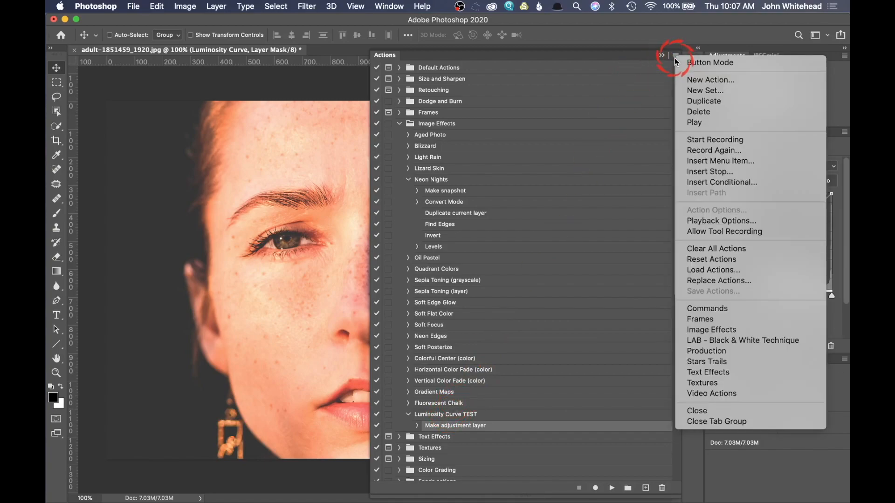
{"action": "left_click", "coordinate": [690, 65]}
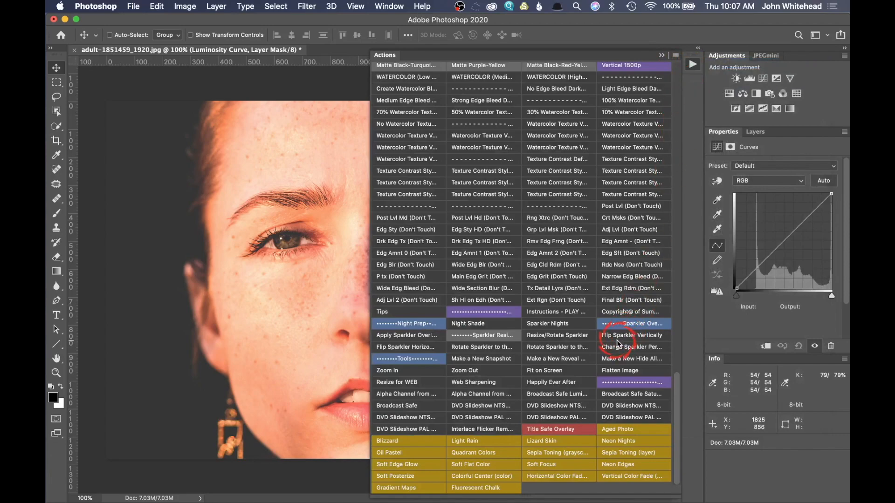
{"action": "scroll", "coordinate": [617, 341], "scroll_direction": "up", "scroll_amount": 20}
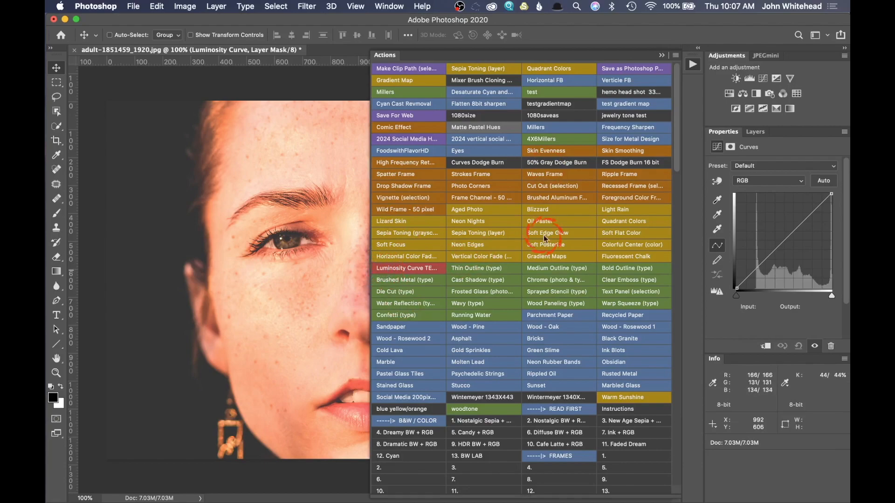
Delete the Luminosity Curve layer made during recording
{"action": "left_click", "coordinate": [758, 133]}
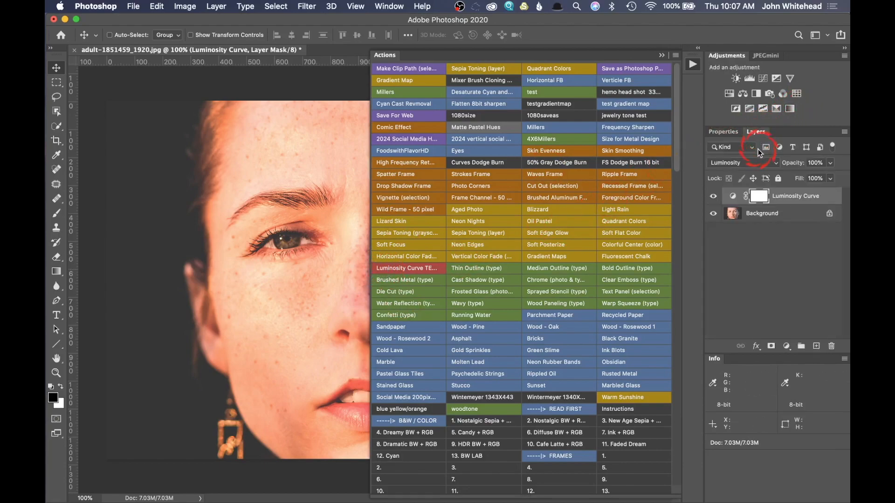
{"action": "left_click_drag", "start_coordinate": [758, 196], "coordinate": [833, 345]}
{"action": "left_click_drag", "start_coordinate": [733, 198], "coordinate": [834, 346]}
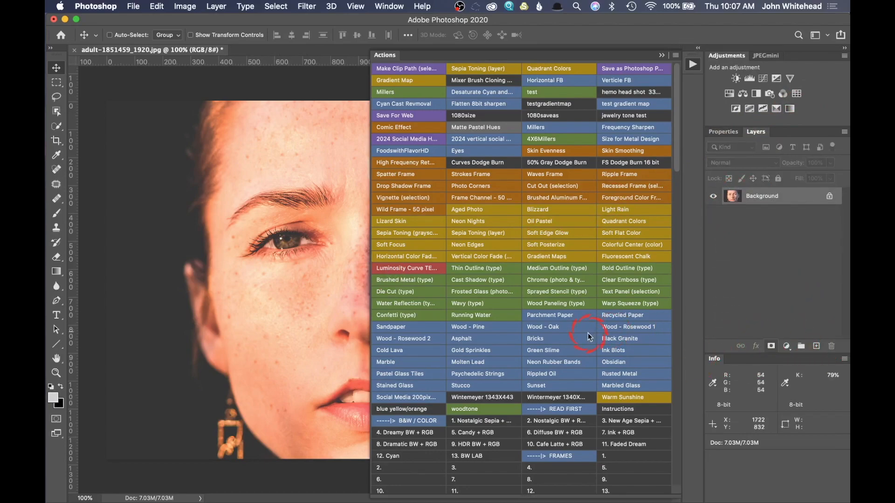
Run the Luminosity Curve TEST action twice and darken the top layer's curve midtones to input 136, output 121
{"action": "left_click", "coordinate": [403, 270]}
{"action": "left_click", "coordinate": [403, 271]}
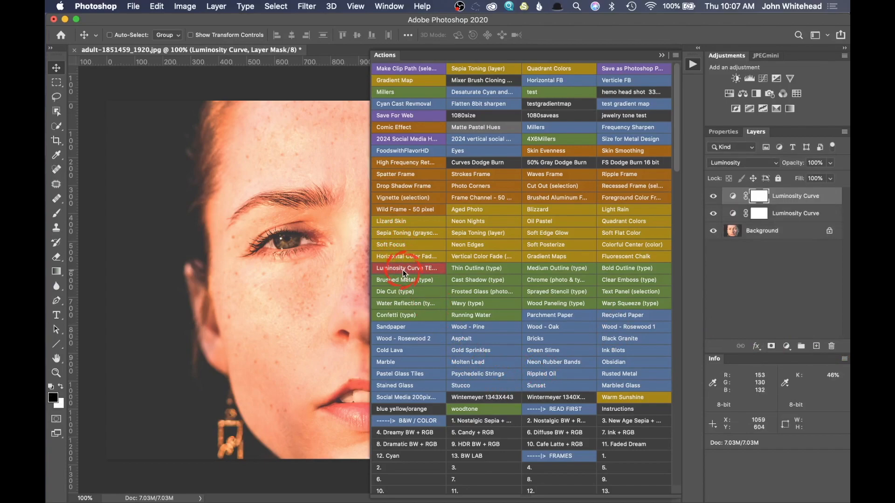
{"action": "left_click", "coordinate": [733, 198]}
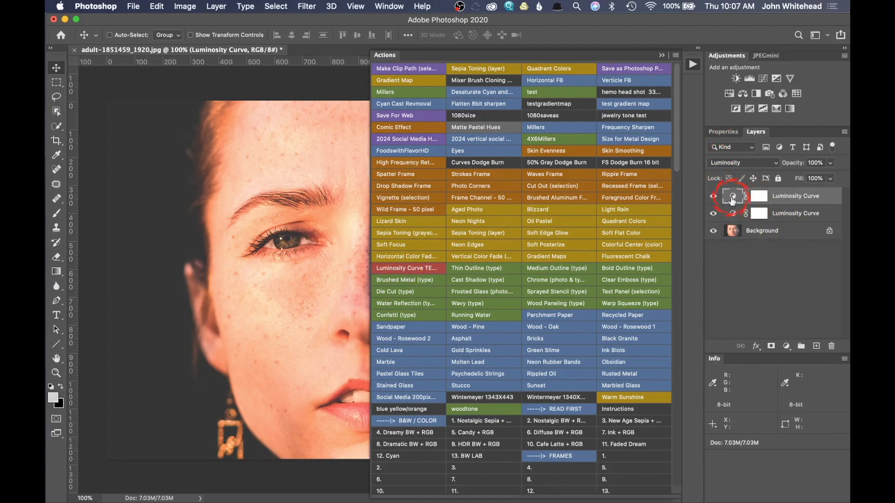
{"action": "left_click", "coordinate": [723, 132]}
{"action": "left_click_drag", "start_coordinate": [787, 238], "coordinate": [787, 243]}
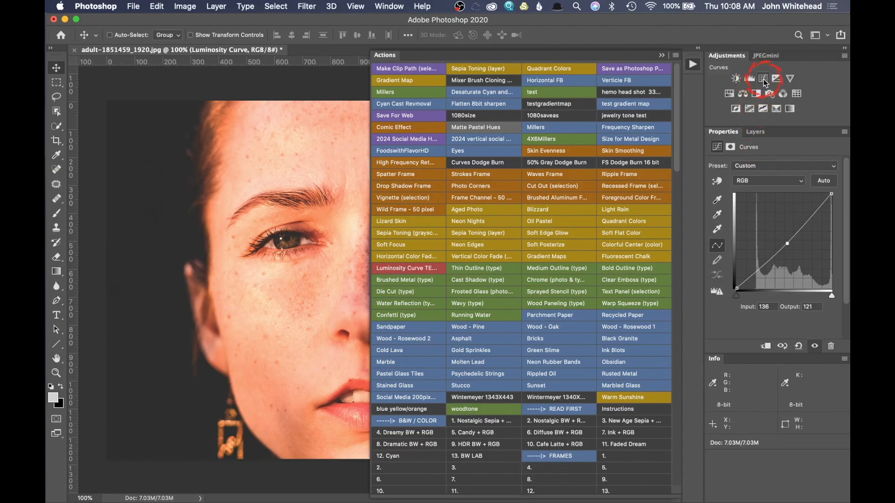
Run the Luminosity Curve TEST action once more, show the layer stack and collapse the actions list
{"action": "left_click", "coordinate": [422, 273]}
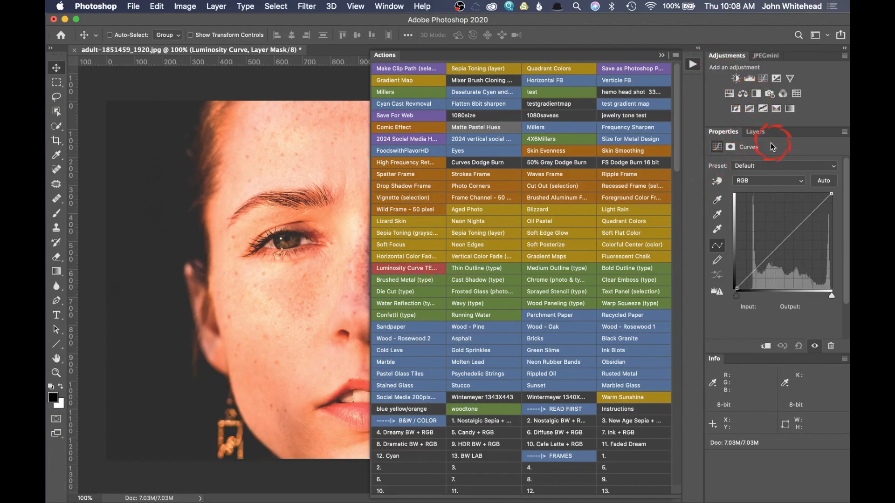
{"action": "left_click", "coordinate": [755, 131]}
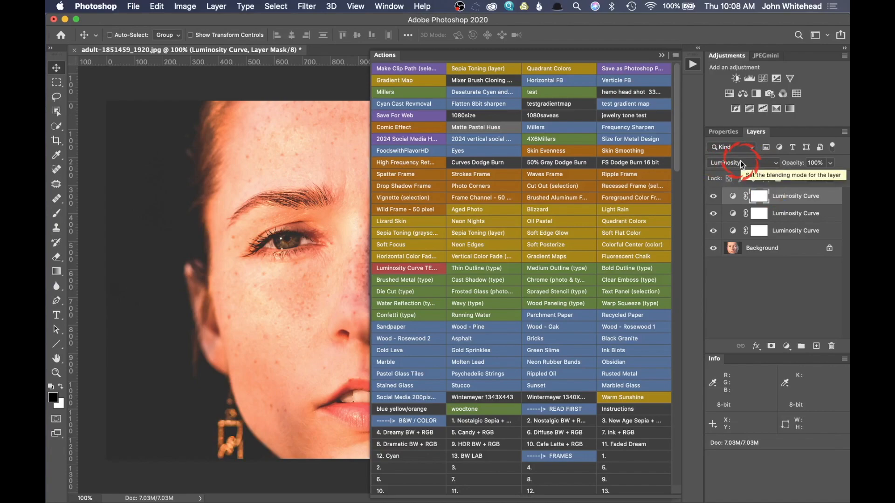
{"action": "left_click", "coordinate": [663, 55]}
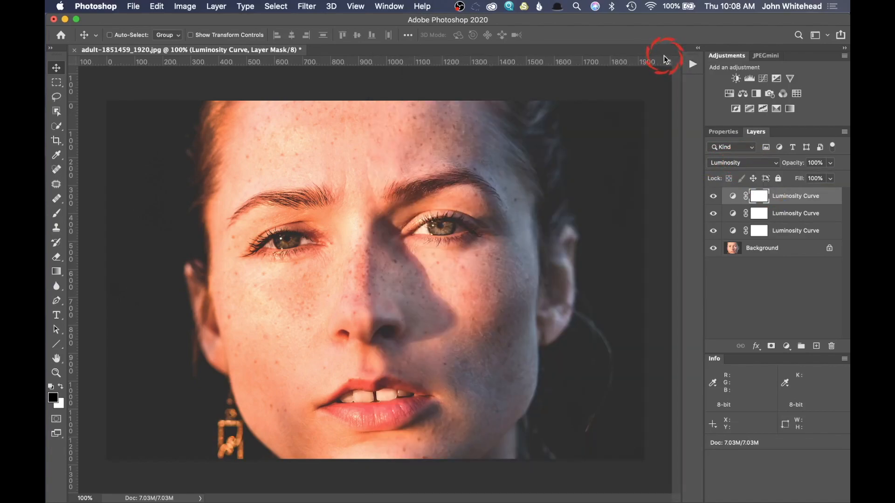